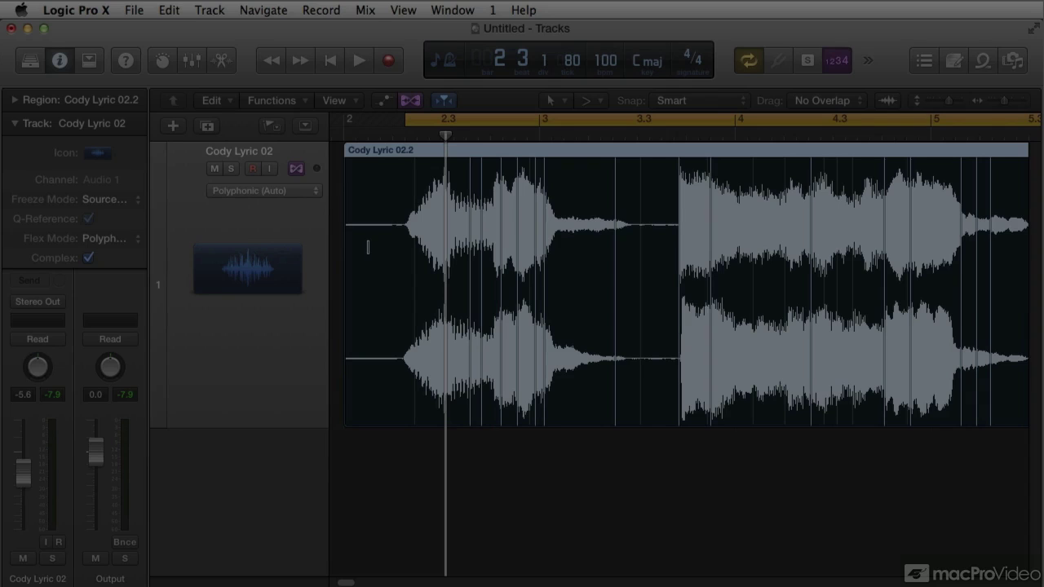
Step: Play the Cody Lyric 02 vocal with flex switched off and back on to compare
{"action": "key", "text": "super+Left"}
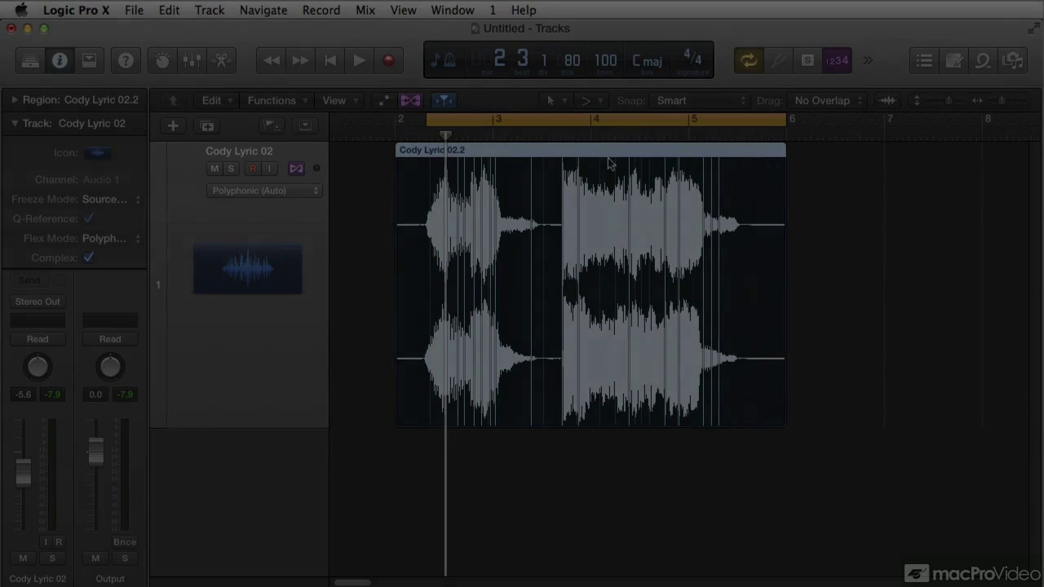
{"action": "left_click", "coordinate": [276, 206]}
{"action": "key", "text": "space"}
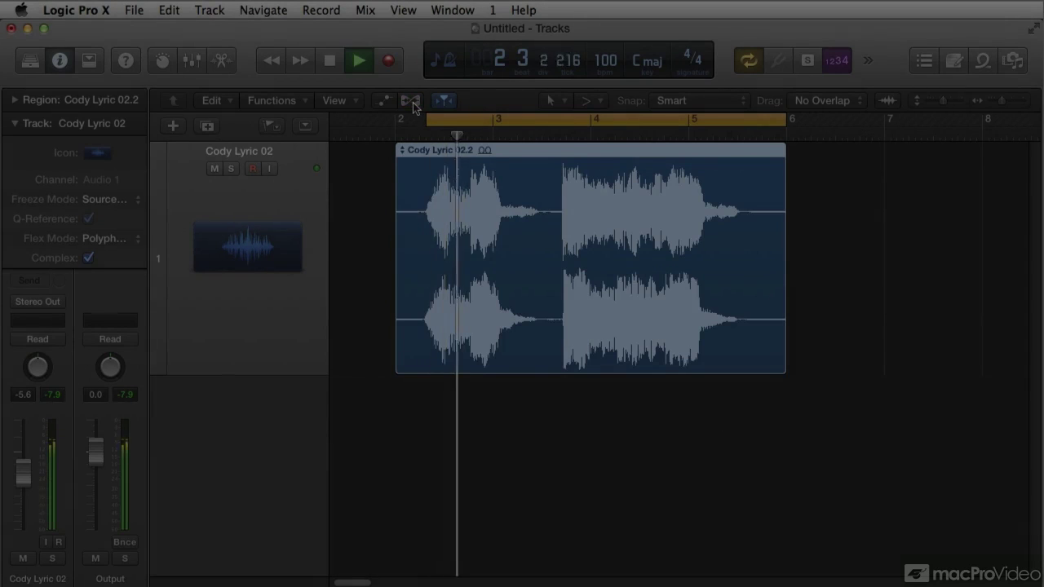
{"action": "key", "text": "super+Down"}
{"action": "left_click", "coordinate": [296, 168]}
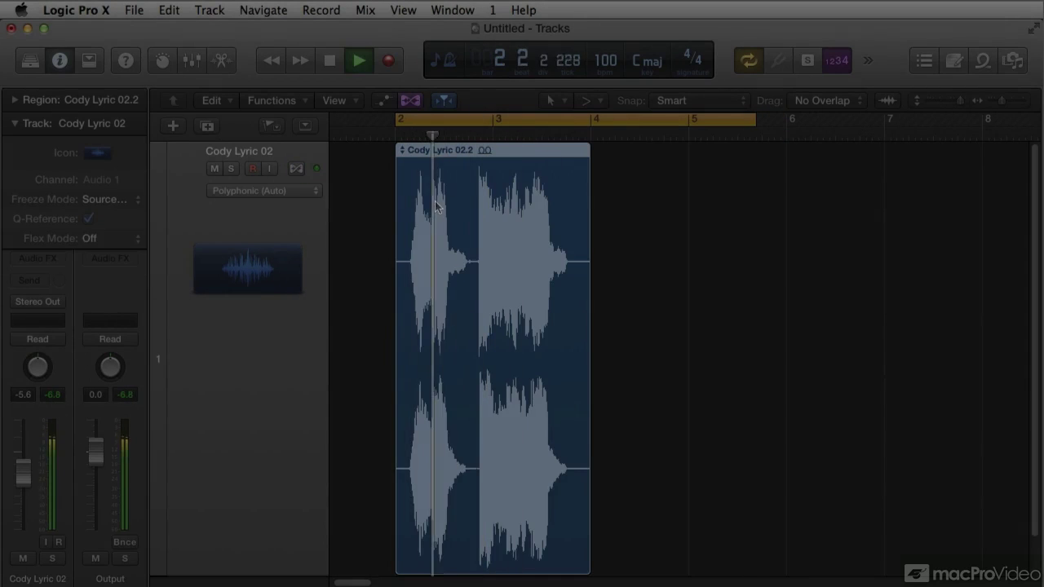
{"action": "left_click", "coordinate": [296, 170]}
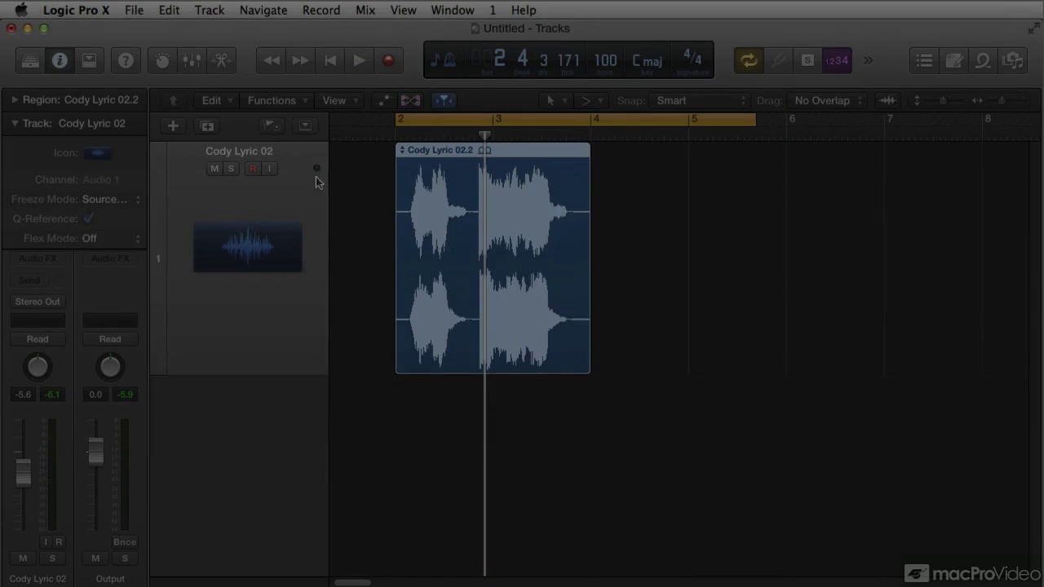
{"action": "left_click", "coordinate": [410, 100]}
{"action": "key", "text": "space"}
{"action": "key", "text": "super+f"}
{"action": "left_click", "coordinate": [296, 169]}
{"action": "key", "text": "space"}
{"action": "key", "text": "space"}
{"action": "left_click", "coordinate": [296, 170]}
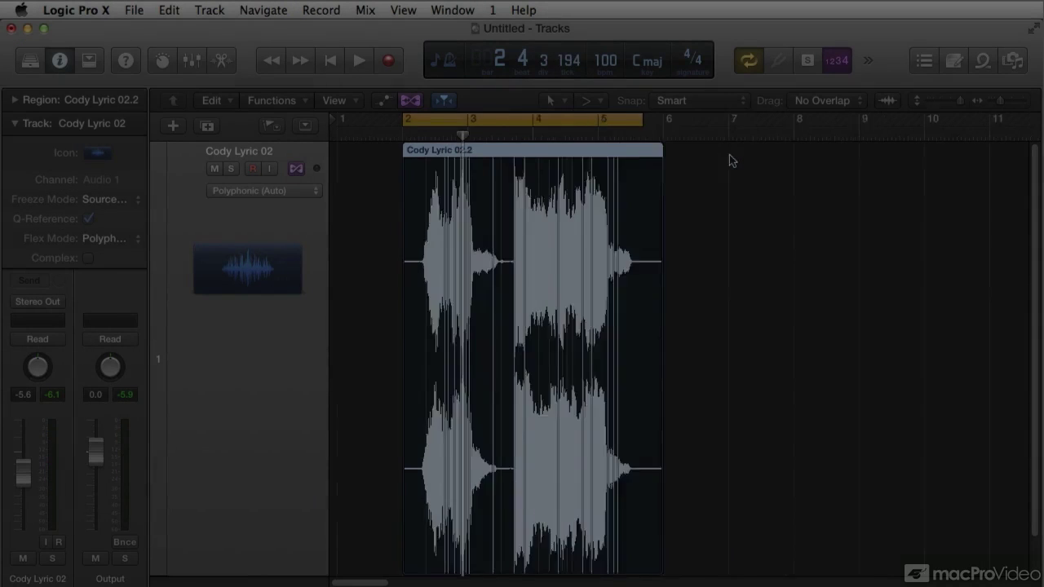
Step: Switch the vocal track to Polyphonic flex mode and play it
{"action": "key", "text": "super+Left"}
{"action": "left_click", "coordinate": [269, 190]}
{"action": "left_click", "coordinate": [271, 247]}
{"action": "key", "text": "space"}
Step: Switch the vocal to Tempophone (FX) flex mode and play it from the cycle start
{"action": "left_click", "coordinate": [269, 190]}
{"action": "left_click", "coordinate": [269, 282]}
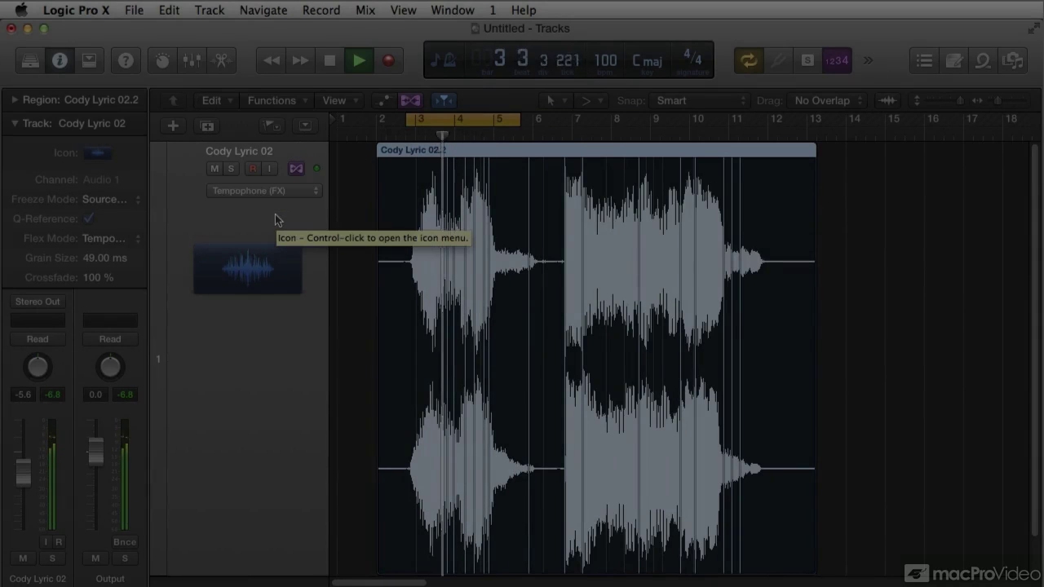
{"action": "left_click", "coordinate": [266, 193]}
{"action": "key", "text": "space"}
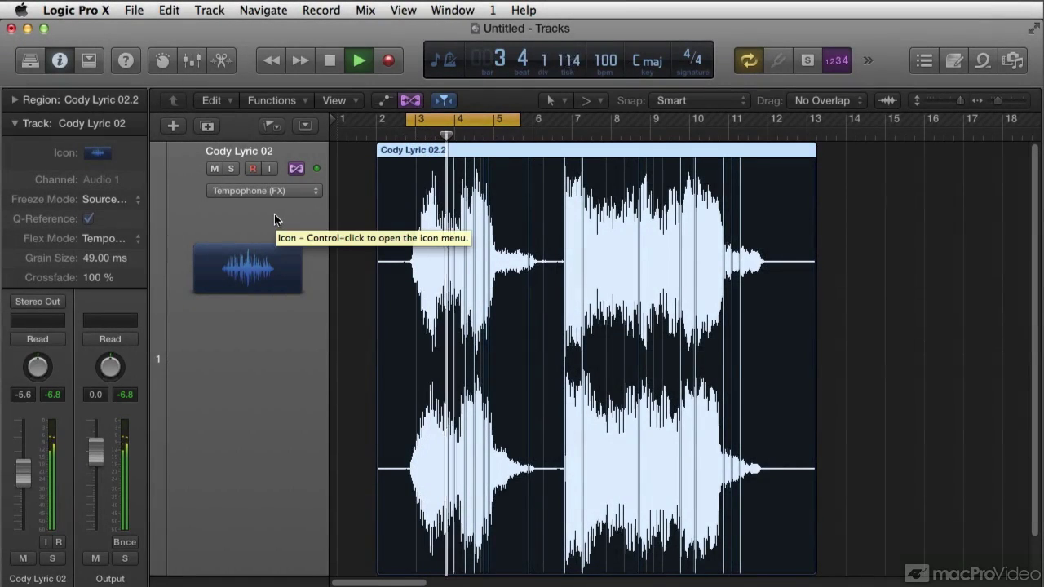
{"action": "key", "text": "space"}
Step: Set the vocal's flex mode to Speed (FX) and play the result
{"action": "left_click", "coordinate": [265, 193]}
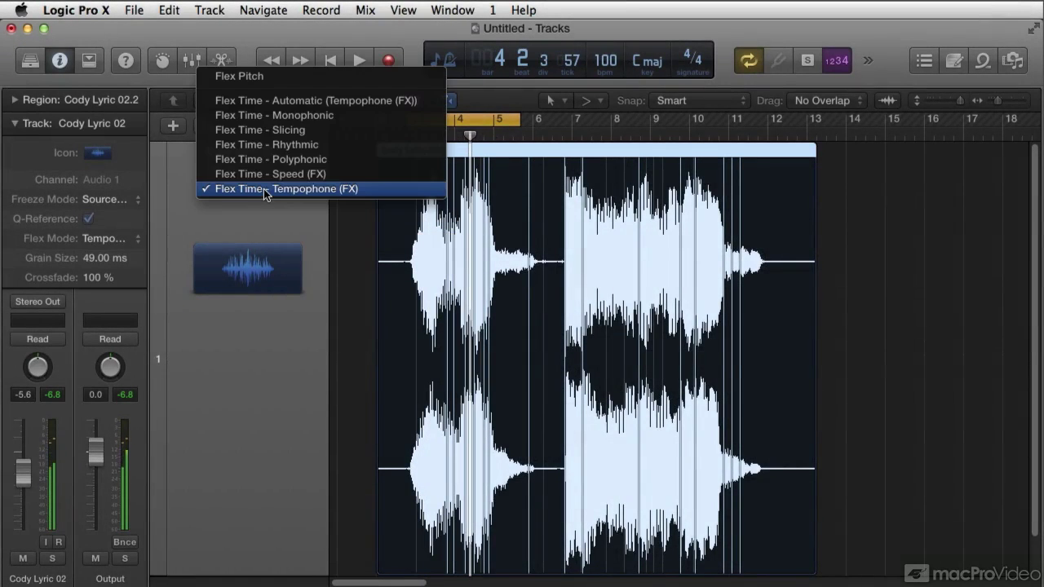
{"action": "left_click", "coordinate": [266, 177]}
{"action": "key", "text": "space"}
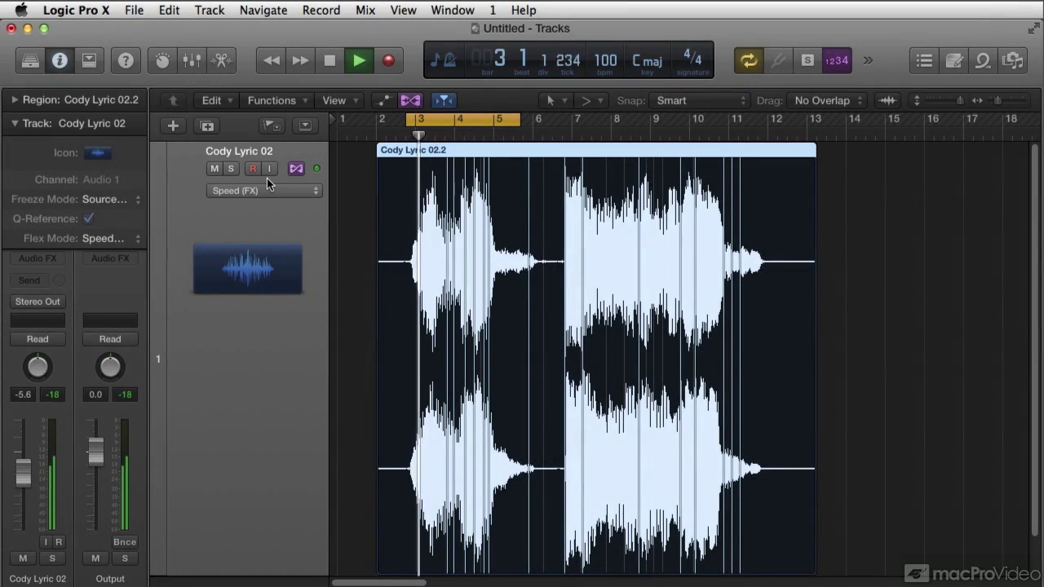
{"action": "key", "text": "space"}
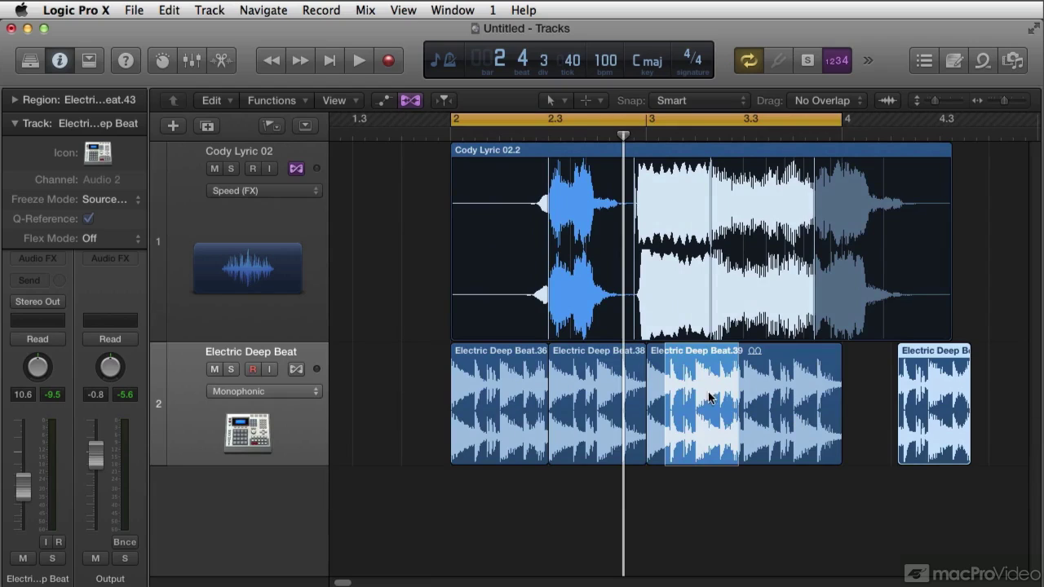
{"action": "key", "text": "super+z"}
{"action": "key", "text": "super+z"}
{"action": "key", "text": "super+z"}
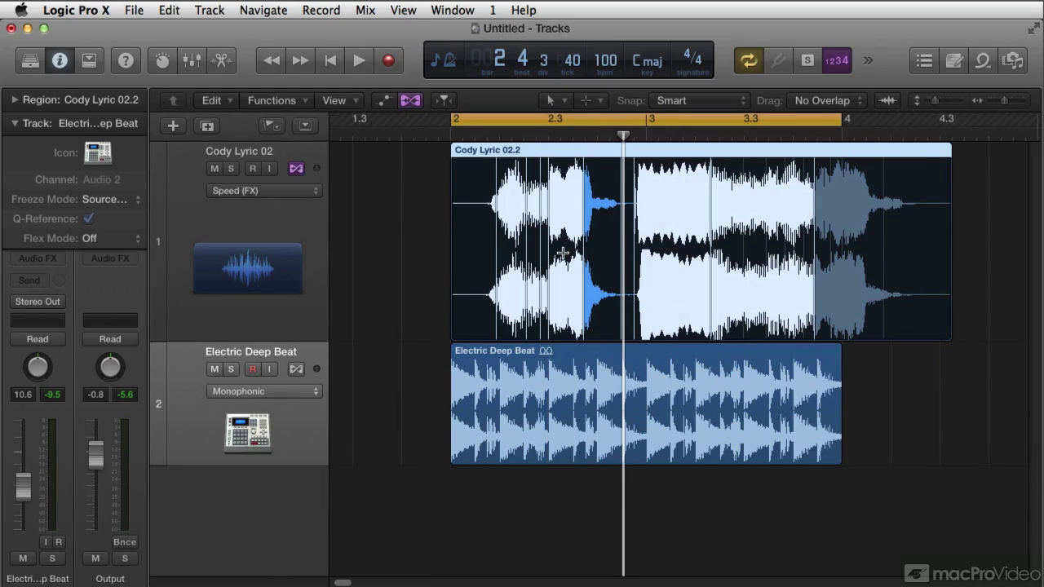
Step: Mark the vocal from about bar 2.3 past bar 3 and move that chunk to around bar 5
{"action": "left_click_drag", "start_coordinate": [563, 254], "coordinate": [695, 282]}
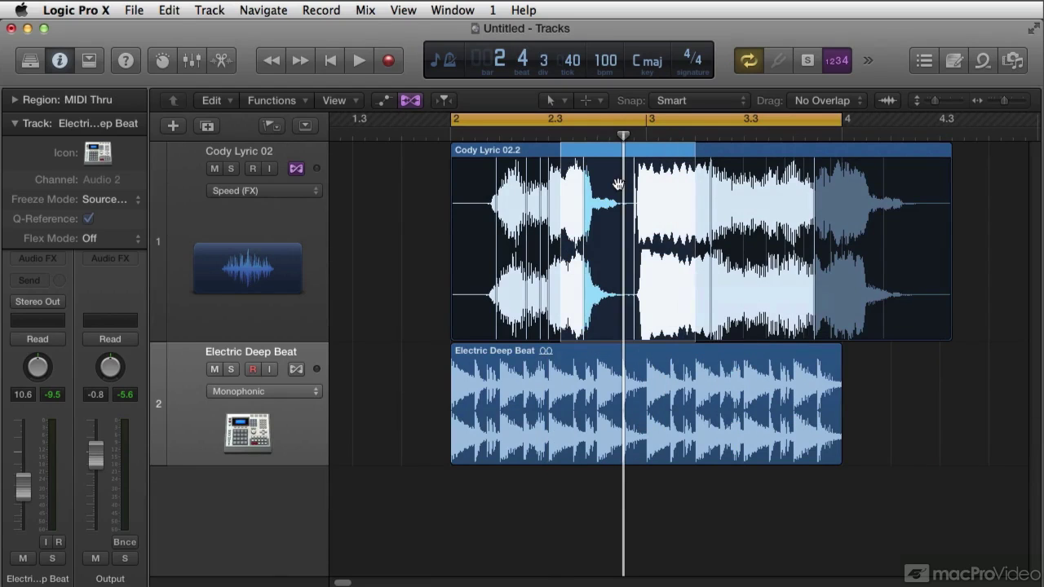
{"action": "left_click_drag", "start_coordinate": [618, 184], "coordinate": [835, 236]}
{"action": "key", "text": "super+z"}
{"action": "key", "text": "super+z"}
{"action": "left_click_drag", "start_coordinate": [633, 180], "coordinate": [856, 208]}
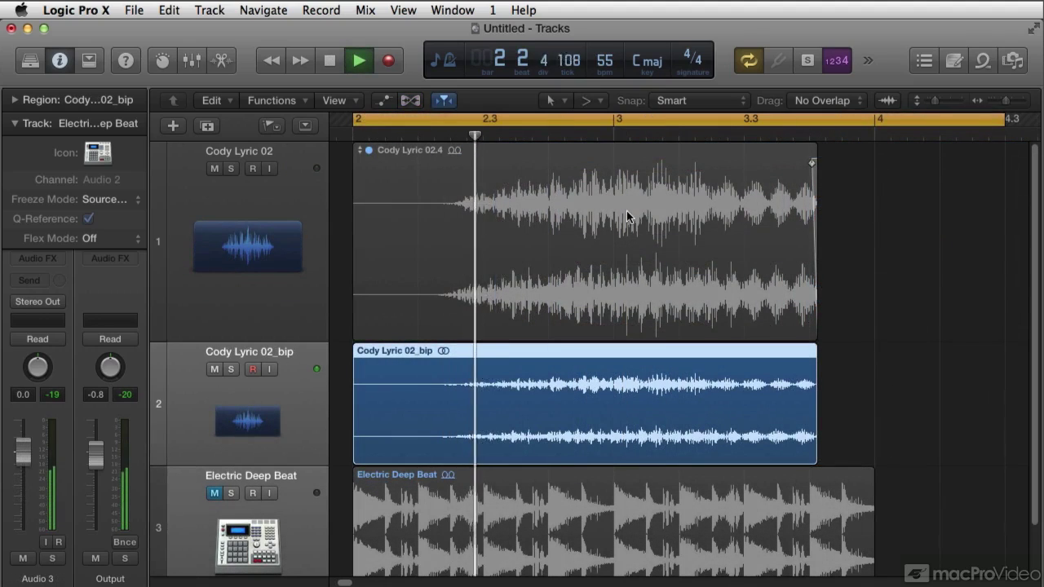
{"action": "key", "text": "super+Left"}
{"action": "key", "text": "super+Left"}
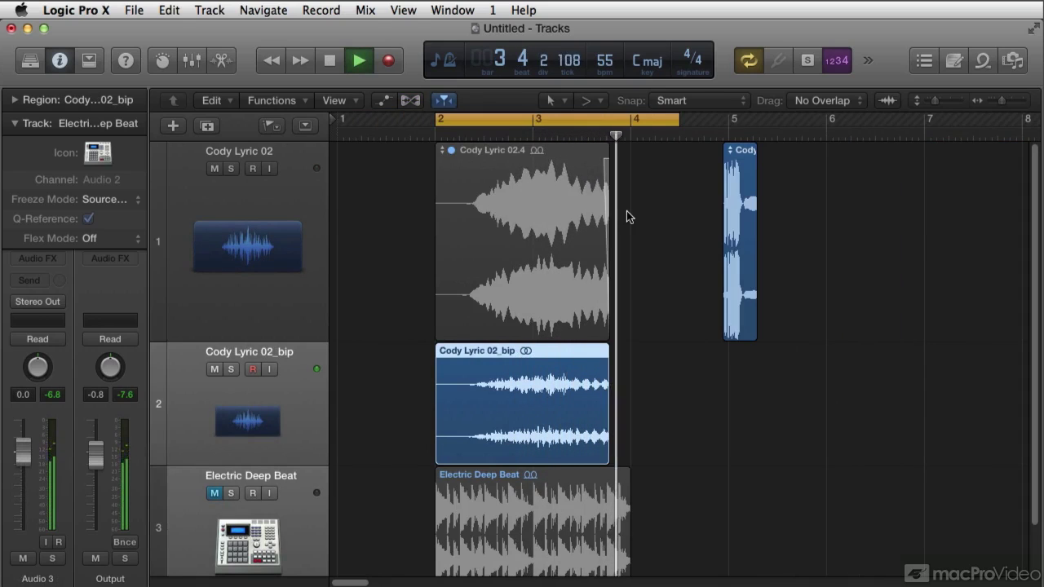
Step: Give all 32 Airplane Jet regions Speed Up 439 fade-ins and Slow Down 416 fade-outs, then play
{"action": "key", "text": "space"}
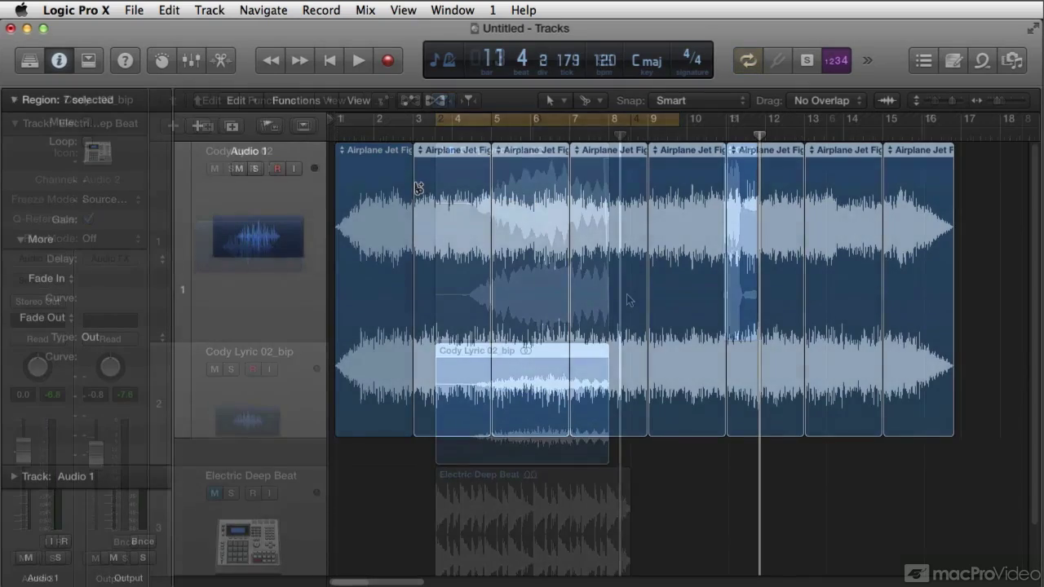
{"action": "left_click_drag", "start_coordinate": [92, 278], "coordinate": [91, 261]}
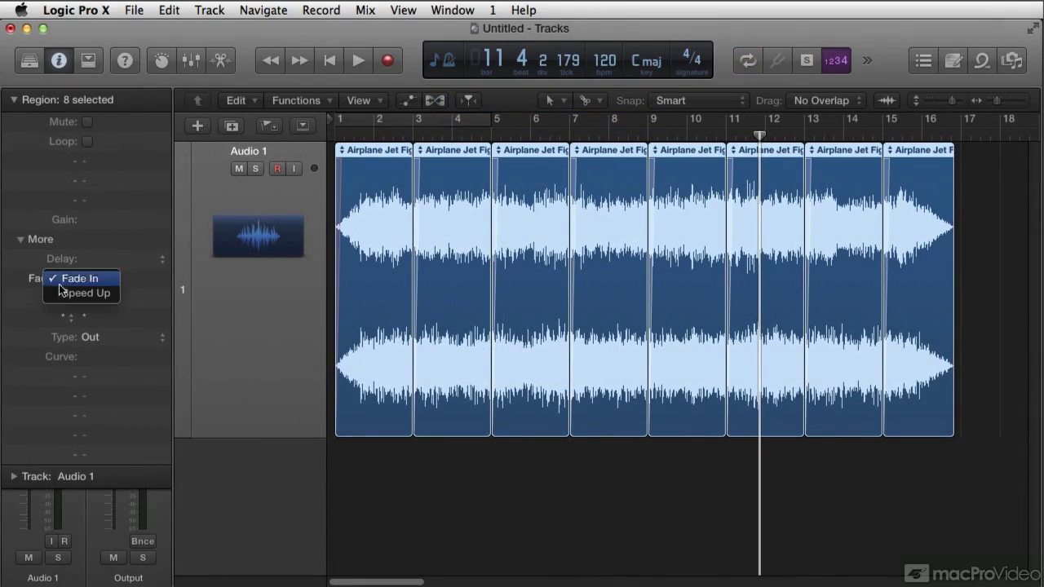
{"action": "left_click", "coordinate": [66, 294]}
{"action": "left_click", "coordinate": [93, 329]}
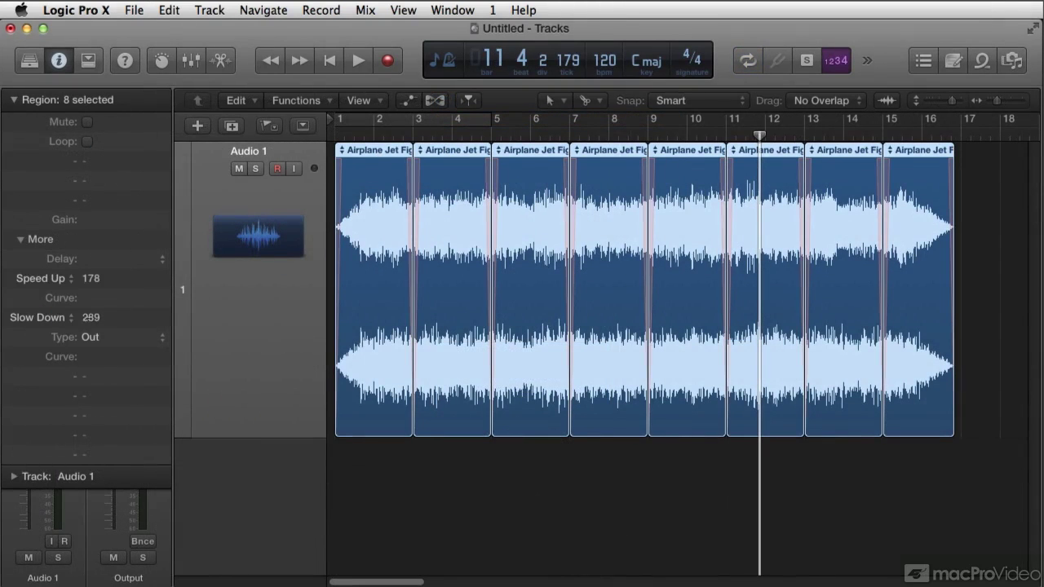
{"action": "left_click_drag", "start_coordinate": [93, 318], "coordinate": [92, 286]}
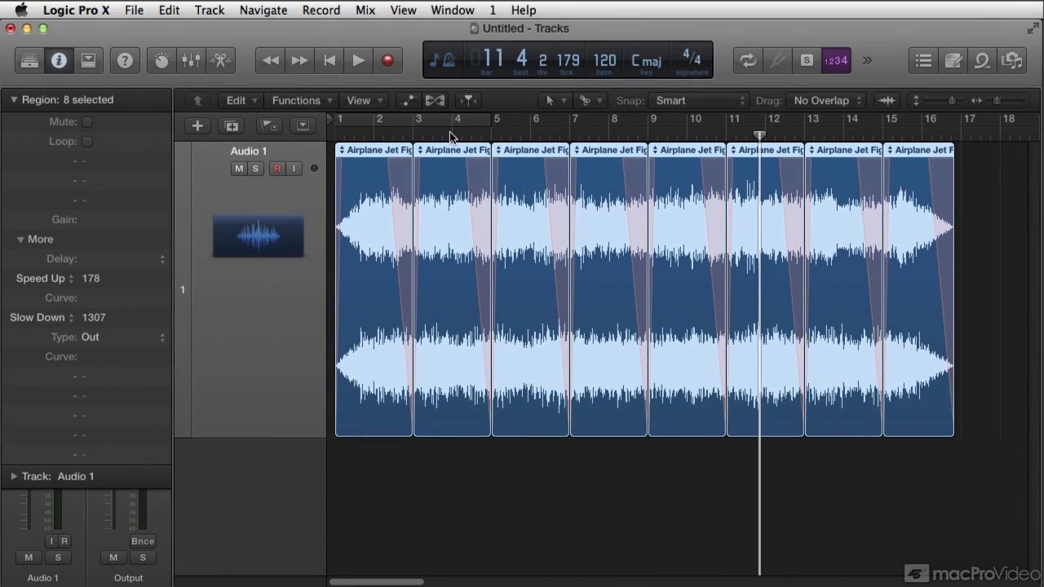
{"action": "key", "text": "space"}
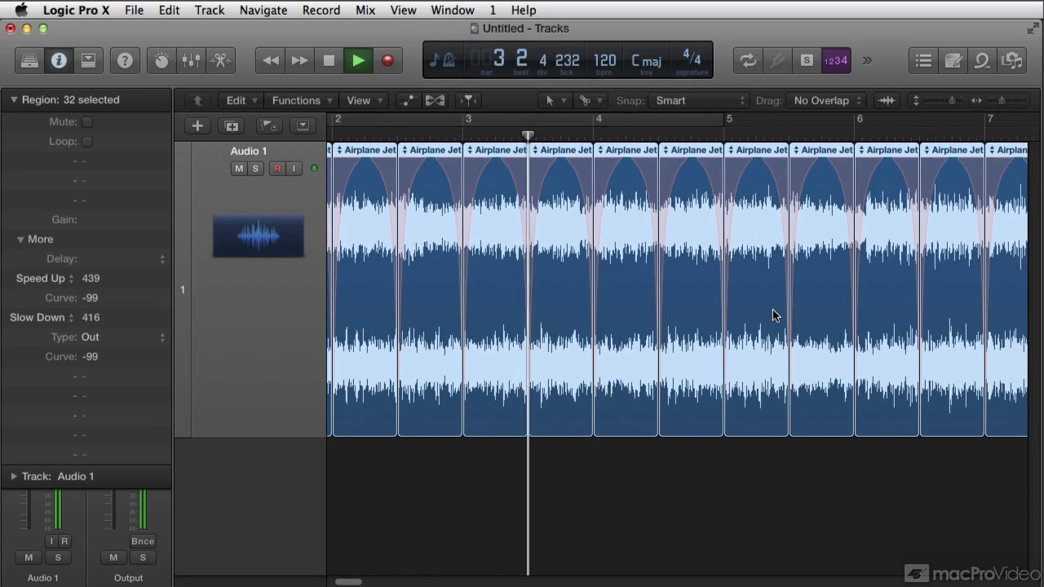
Step: Add the Jazz Piano Bar 22 region to the Apple Loops library
{"action": "key", "text": "z"}
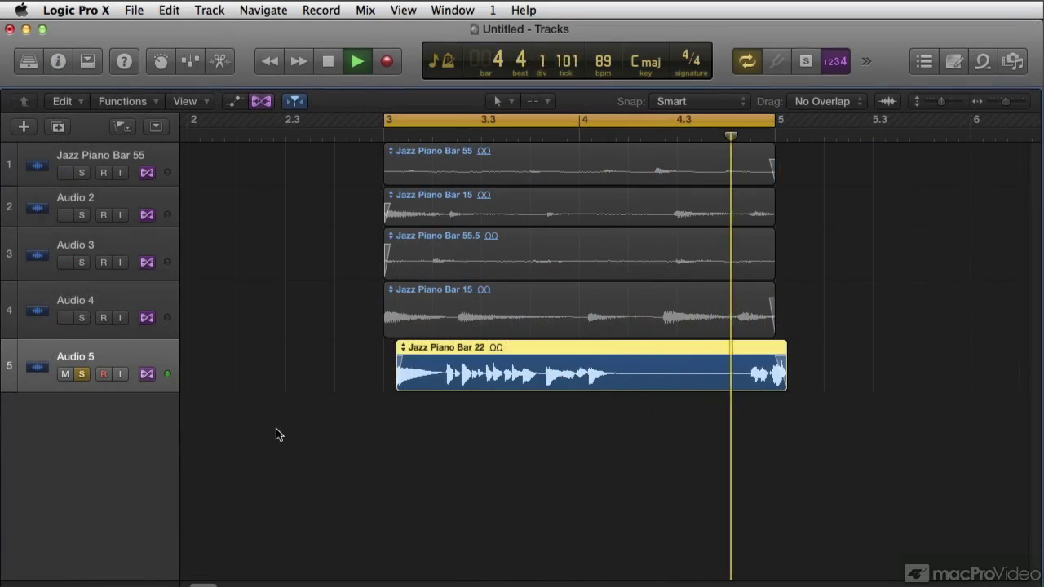
{"action": "key", "text": "space"}
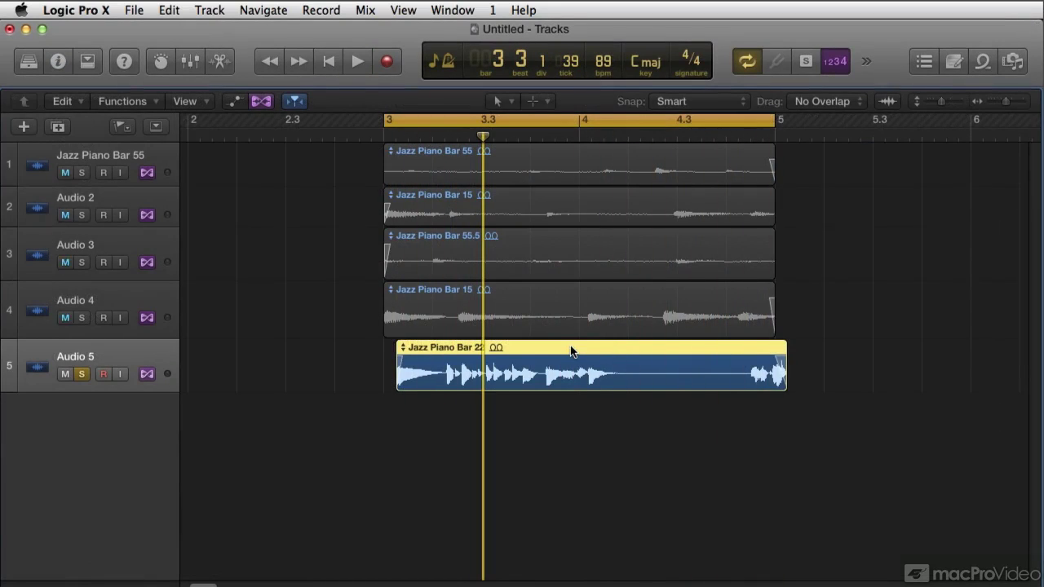
{"action": "right_click", "coordinate": [571, 351]}
{"action": "left_click", "coordinate": [621, 416]}
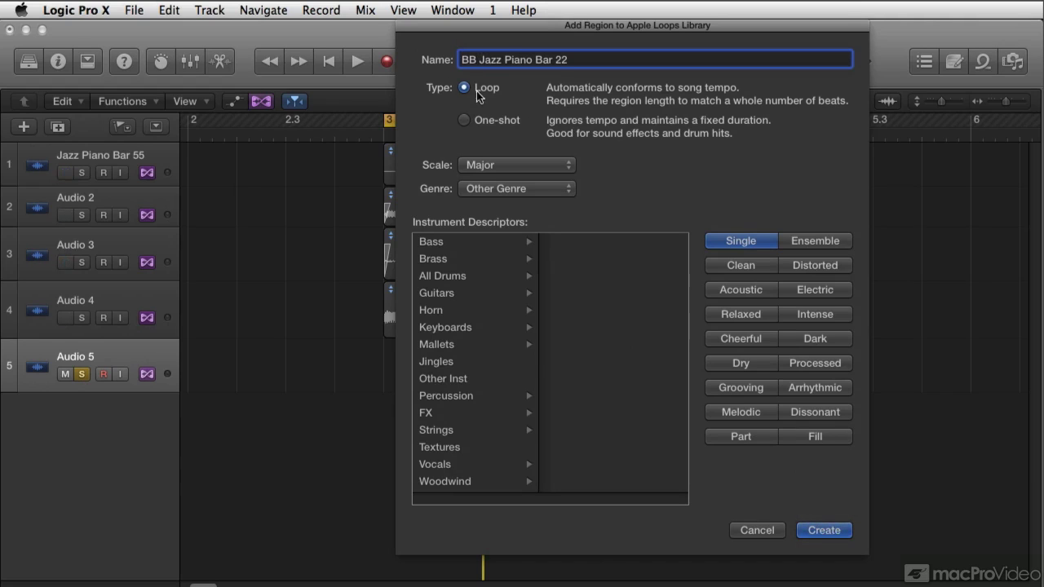
{"action": "key", "text": "Return"}
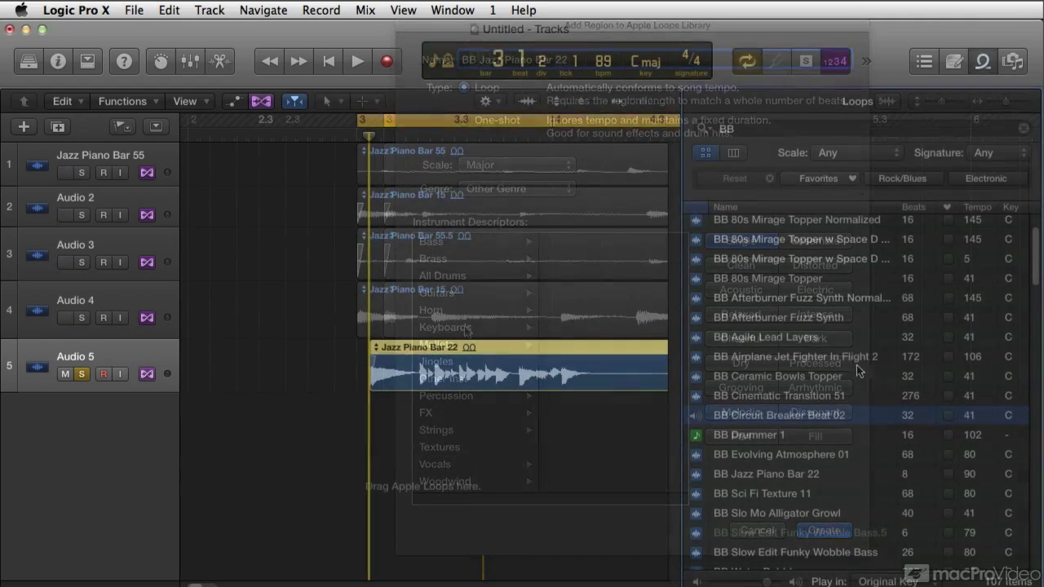
Step: Preview the BB Agile Lead Layers, BB Afterburner Fuzz Synth and 80s Mirage Topper loops
{"action": "left_click", "coordinate": [829, 336]}
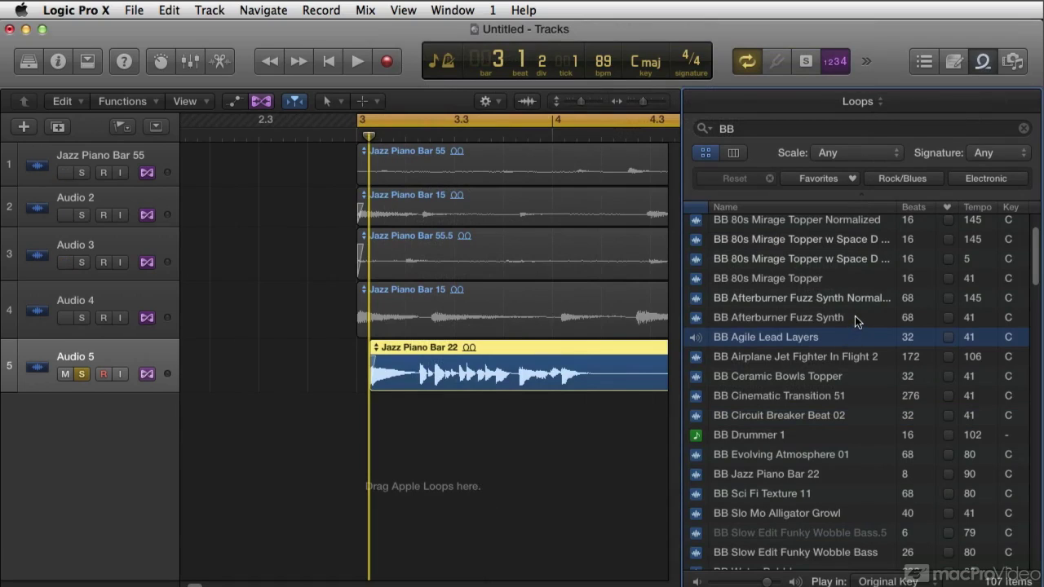
{"action": "left_click", "coordinate": [855, 317]}
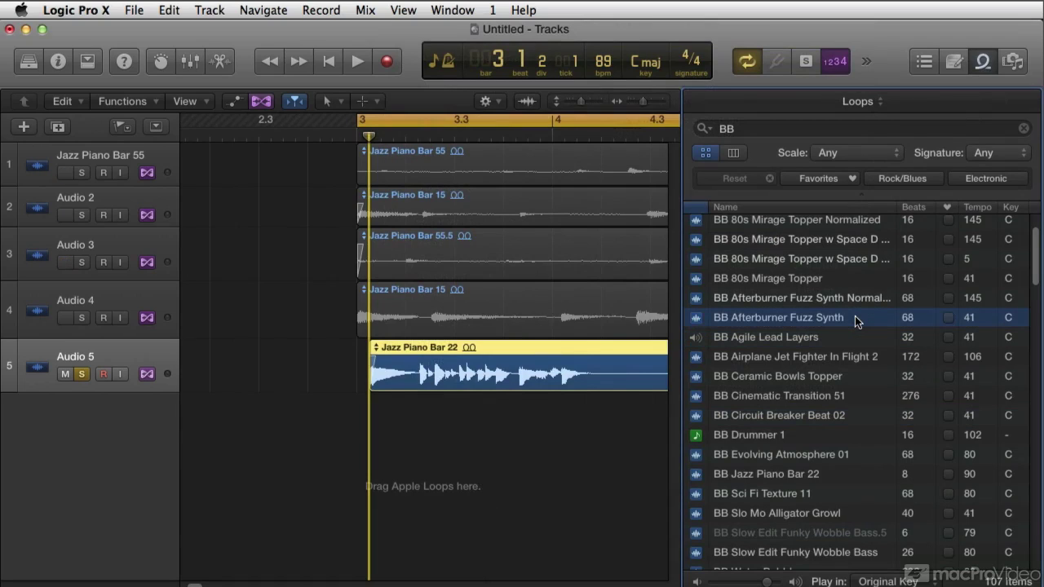
{"action": "left_click", "coordinate": [846, 261]}
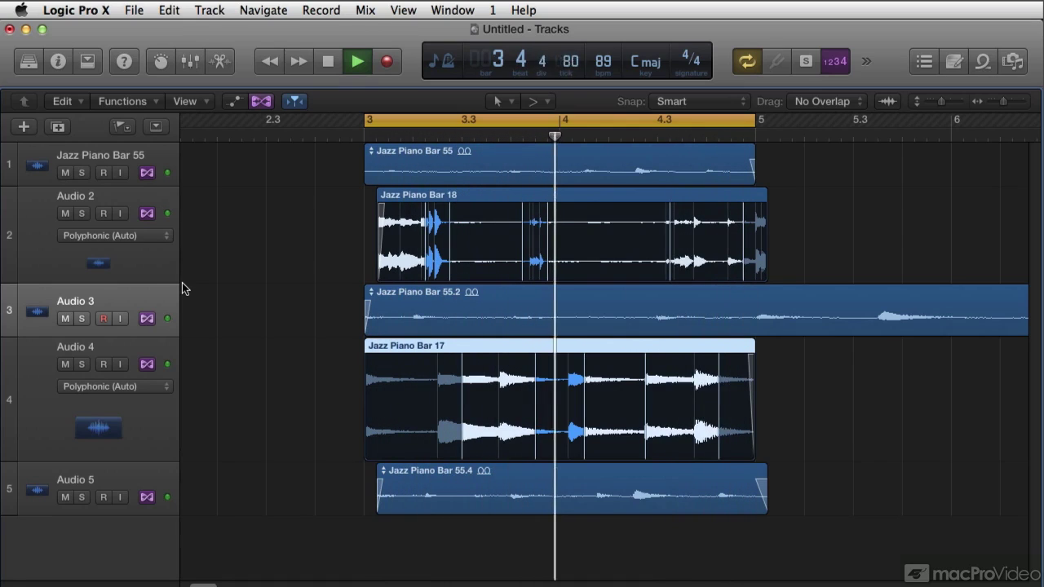
Step: Replace the audio in Audio 2's region and the Jazz Piano Bar 17 region with Jazz Piano Bar 15
{"action": "left_click", "coordinate": [384, 197]}
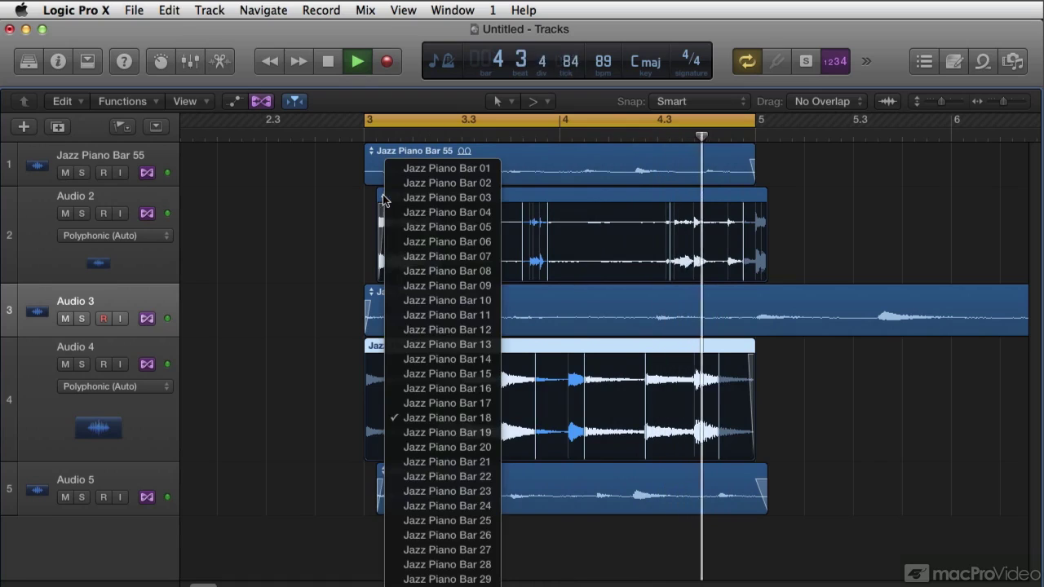
{"action": "left_click", "coordinate": [471, 375]}
{"action": "key", "text": "space"}
{"action": "key", "text": "space"}
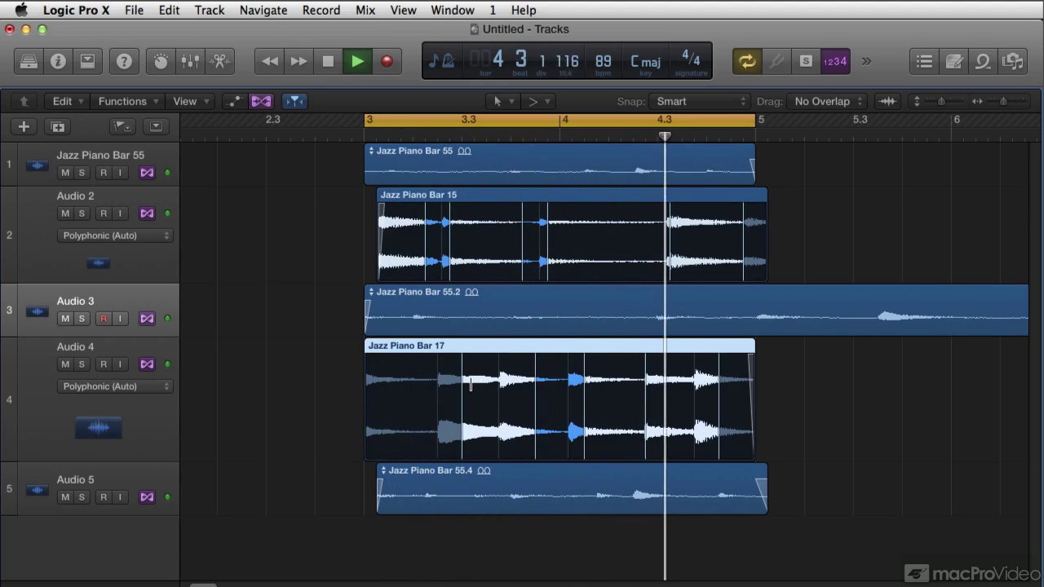
{"action": "left_click", "coordinate": [370, 349]}
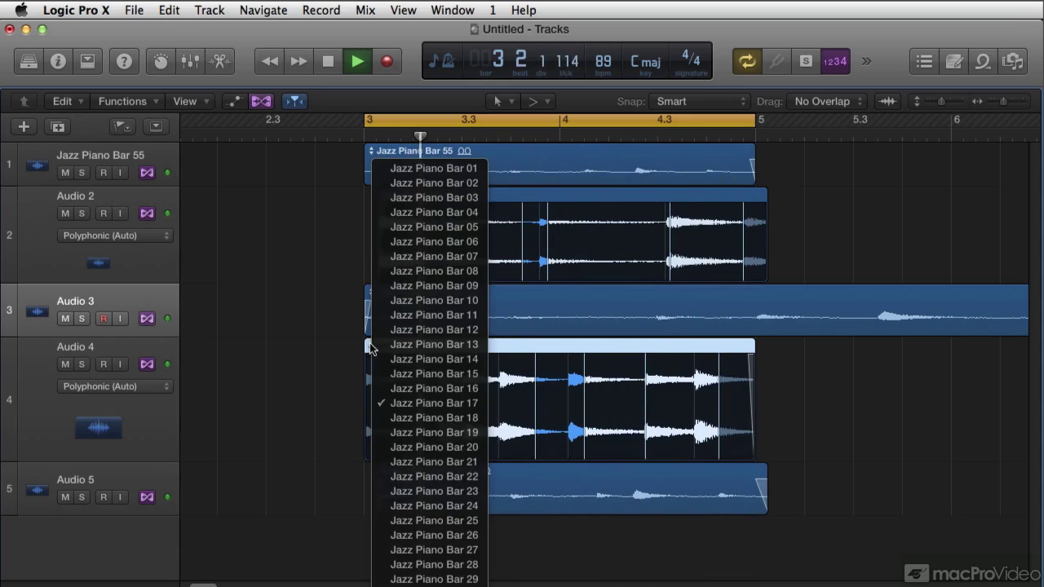
{"action": "left_click", "coordinate": [424, 373]}
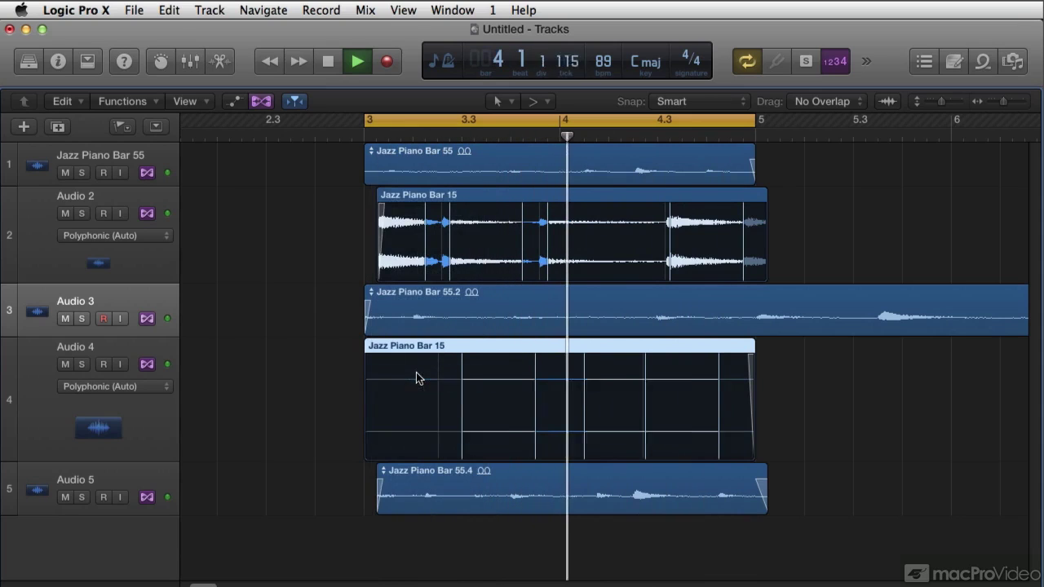
{"action": "key", "text": "space"}
{"action": "key", "text": "space"}
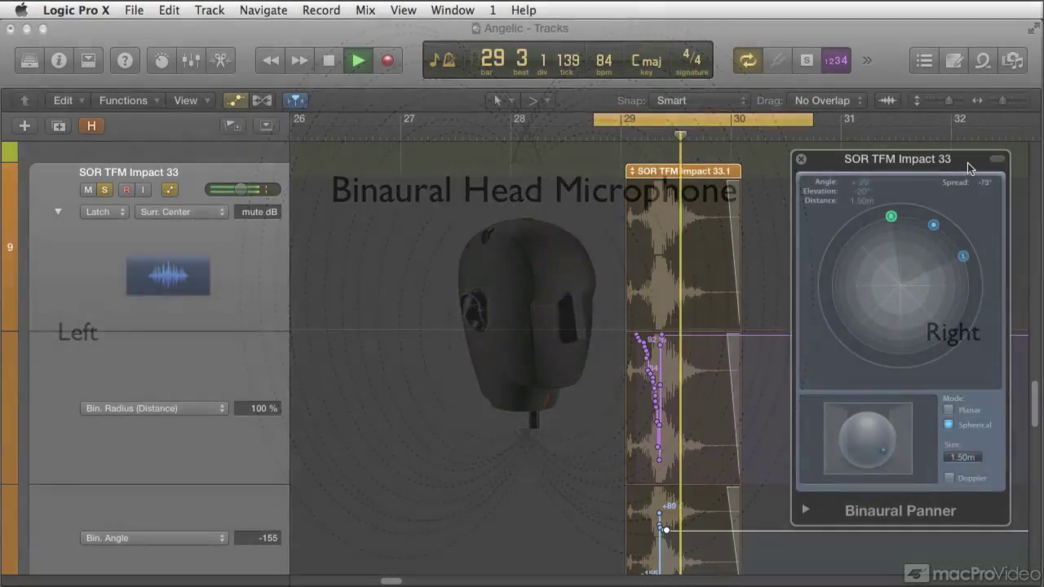
Step: Set SOR TFM Impact 33's automation mode to Read and unsolo the track
{"action": "key", "text": "space"}
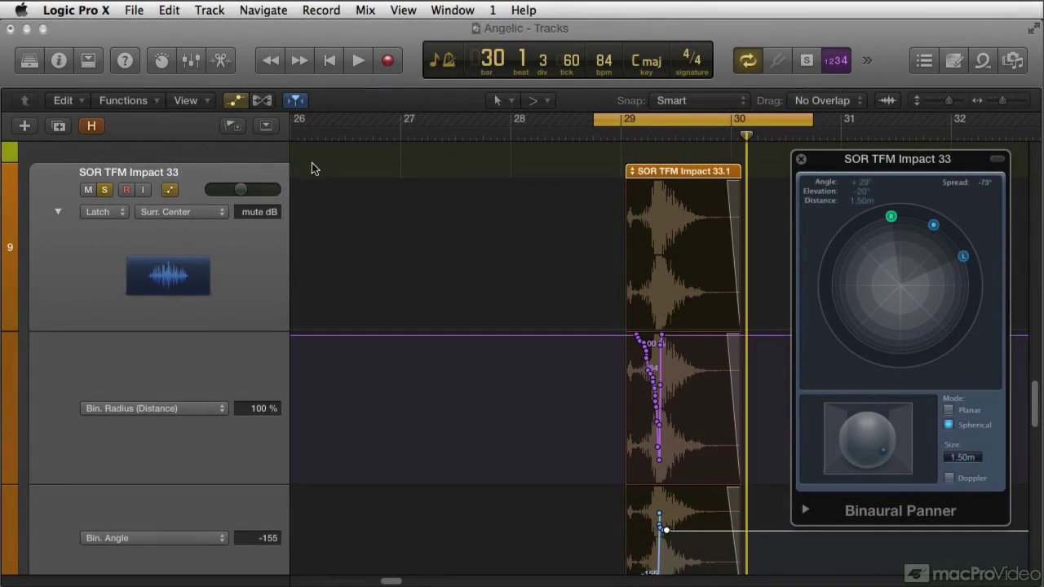
{"action": "left_click", "coordinate": [112, 184]}
{"action": "key", "text": "space"}
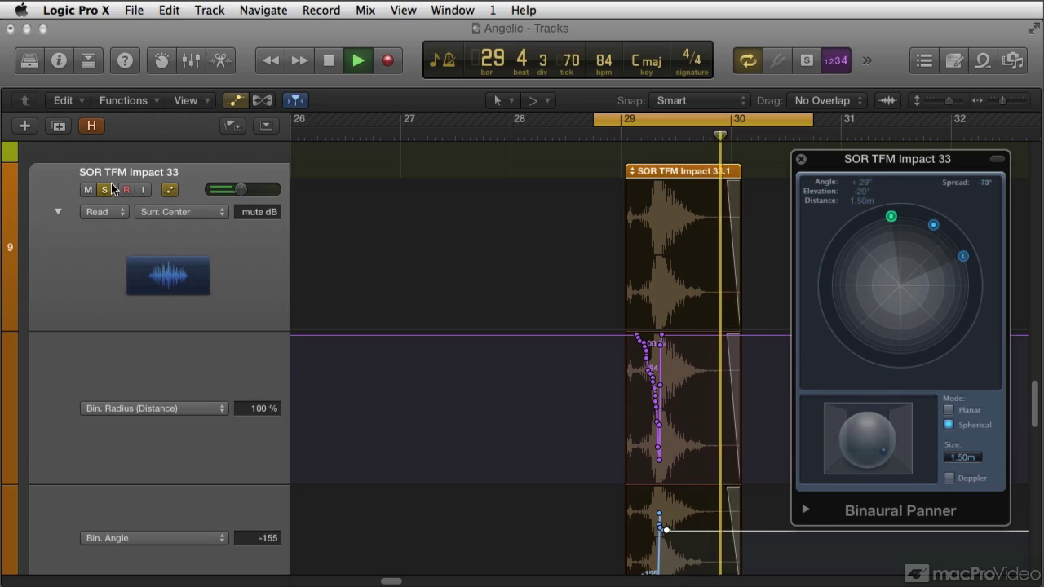
{"action": "left_click", "coordinate": [106, 191]}
{"action": "scroll", "coordinate": [202, 365], "scroll_direction": "down", "scroll_amount": 5}
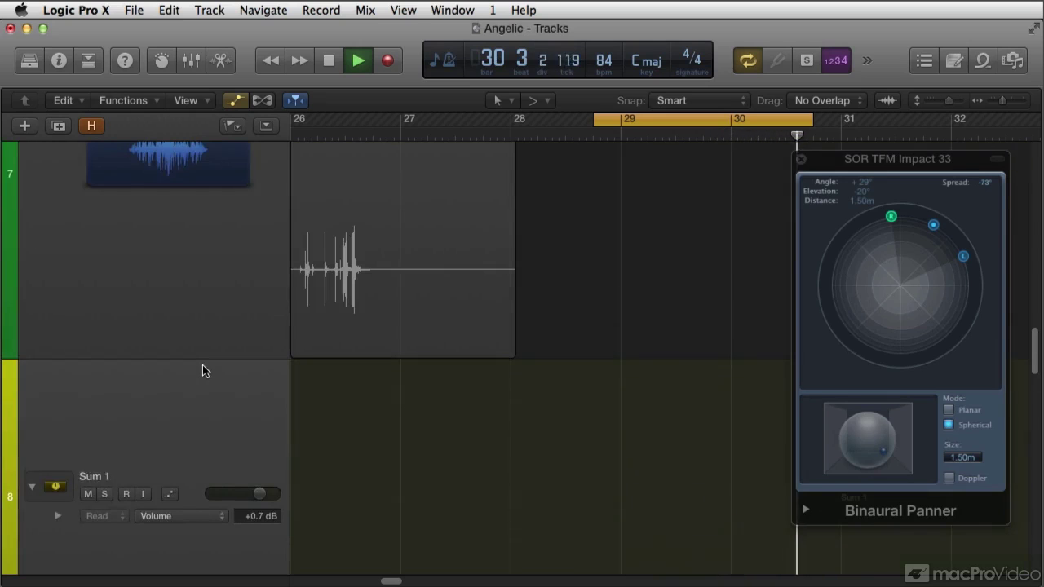
{"action": "scroll", "coordinate": [202, 365], "scroll_direction": "up", "scroll_amount": 7}
{"action": "key", "text": "ctrl+z"}
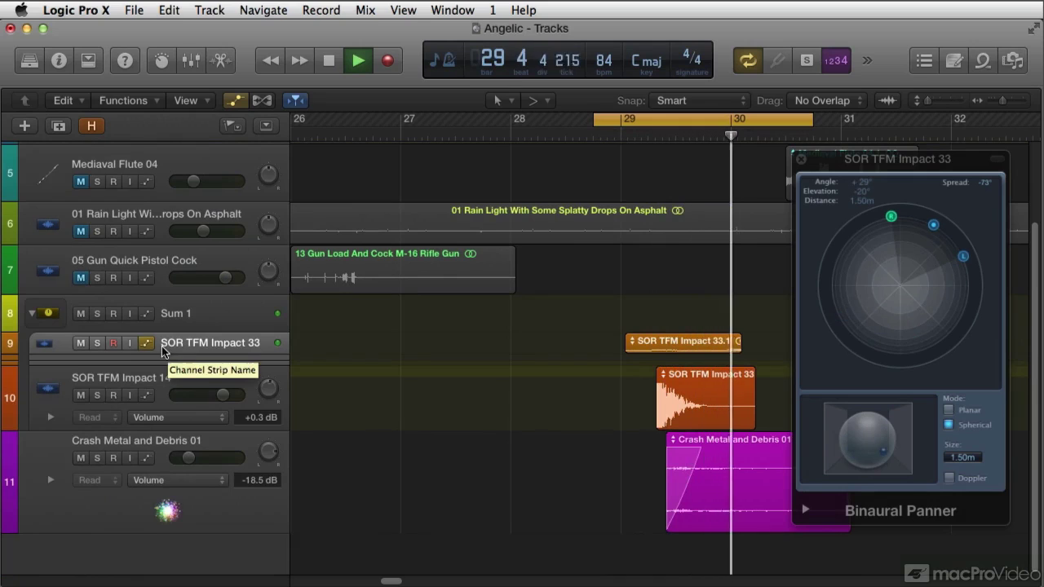
Step: Unmute the pistol cock, rain and Mediaval Flute 04 tracks, then make the pistol cock track taller
{"action": "left_click", "coordinate": [81, 278]}
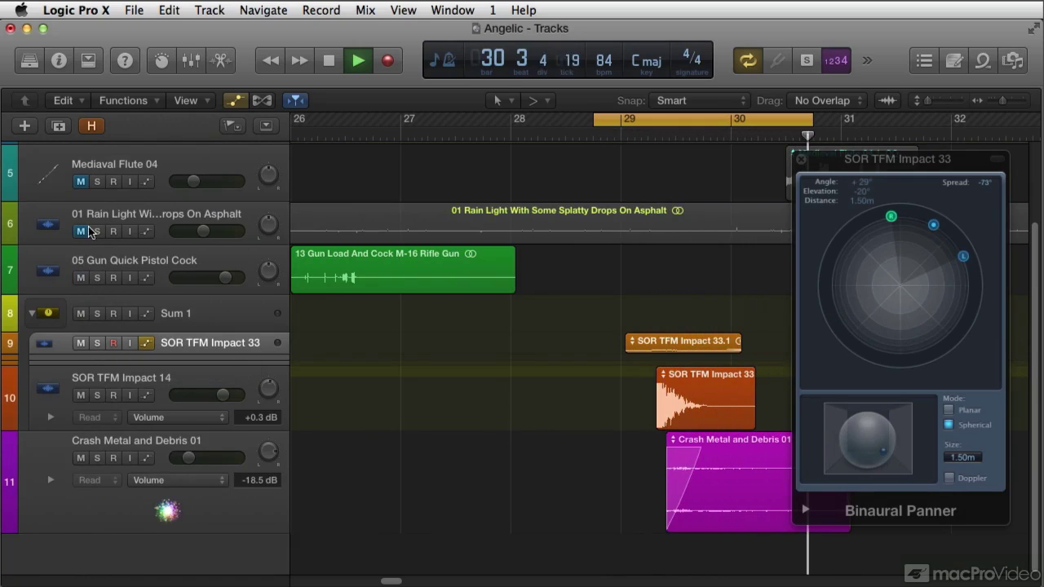
{"action": "left_click", "coordinate": [80, 231]}
{"action": "left_click", "coordinate": [81, 181]}
{"action": "scroll", "coordinate": [79, 214], "scroll_direction": "up", "scroll_amount": 2}
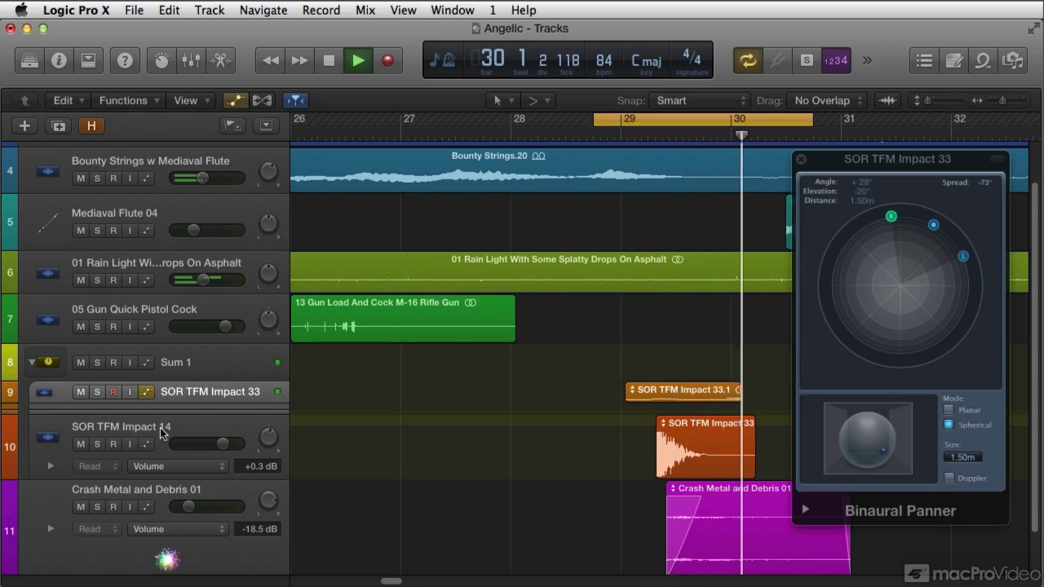
{"action": "key", "text": "space"}
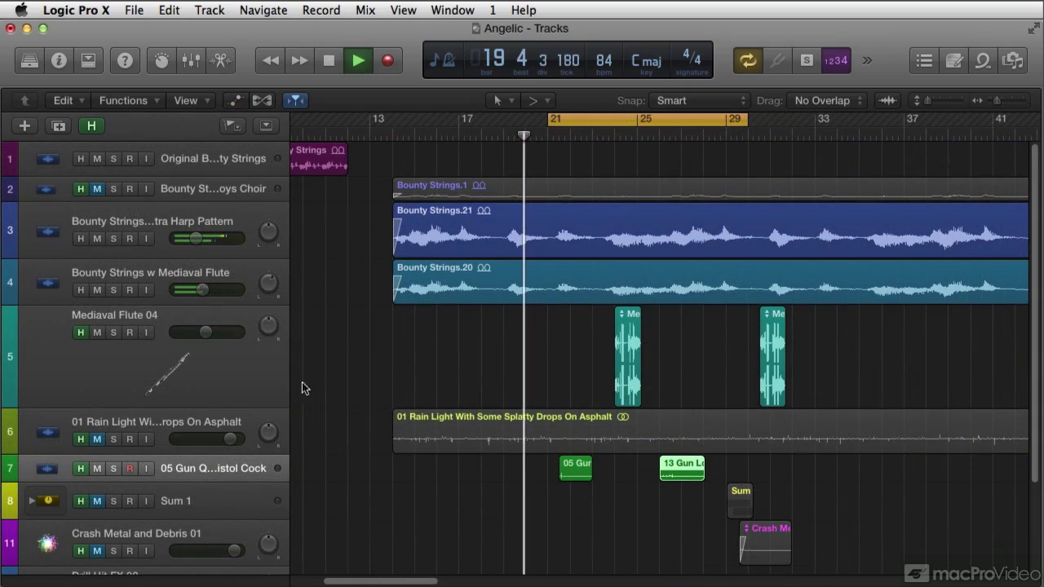
{"action": "left_click_drag", "start_coordinate": [218, 482], "coordinate": [218, 529]}
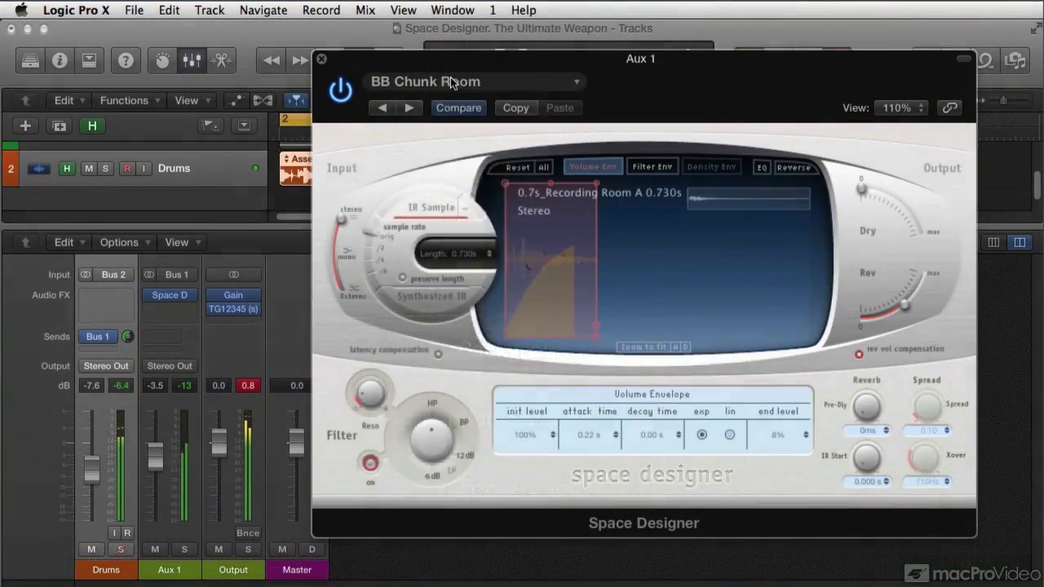
Step: Load the BB Air Valve Blast preset in Space Designer
{"action": "left_click", "coordinate": [456, 81]}
{"action": "mouse_move", "coordinate": [437, 370]}
{"action": "mouse_move", "coordinate": [706, 449]}
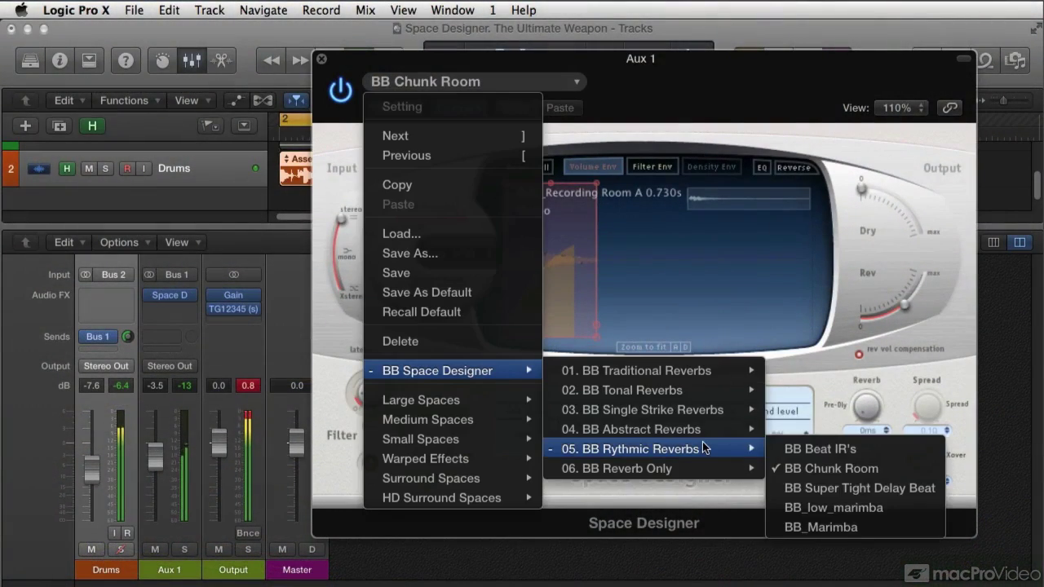
{"action": "mouse_move", "coordinate": [706, 409]}
{"action": "left_click", "coordinate": [817, 406]}
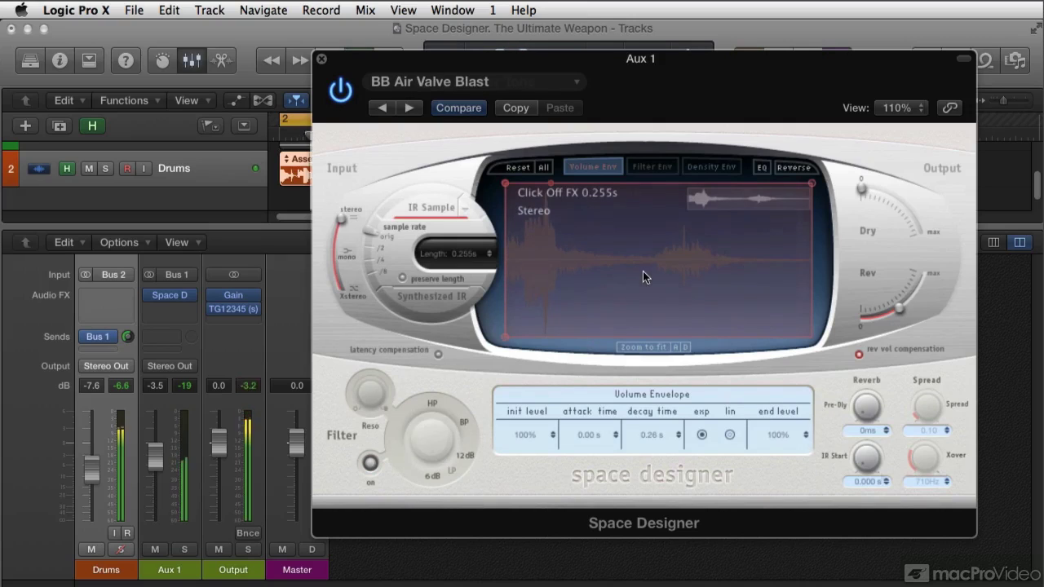
Step: Switch to the BB Outlying Shelter Tone preset and lower the reverb level to -14 dB
{"action": "left_click", "coordinate": [502, 84]}
{"action": "left_click", "coordinate": [854, 468]}
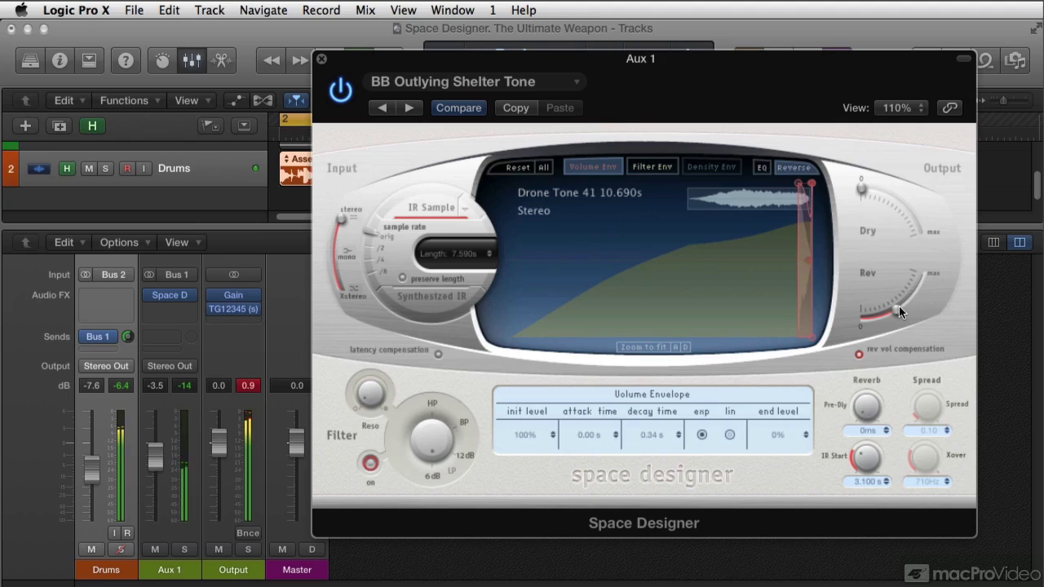
{"action": "left_click_drag", "start_coordinate": [898, 306], "coordinate": [893, 305]}
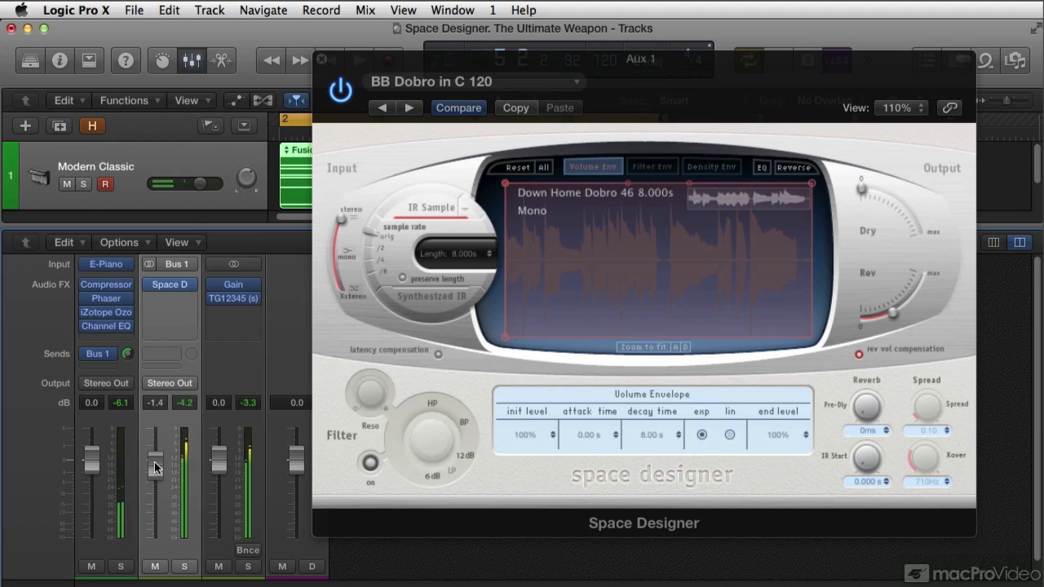
Step: Pull the Aux 1 fader down from -1.4 to -3.5 dB
{"action": "left_click_drag", "start_coordinate": [156, 468], "coordinate": [155, 479]}
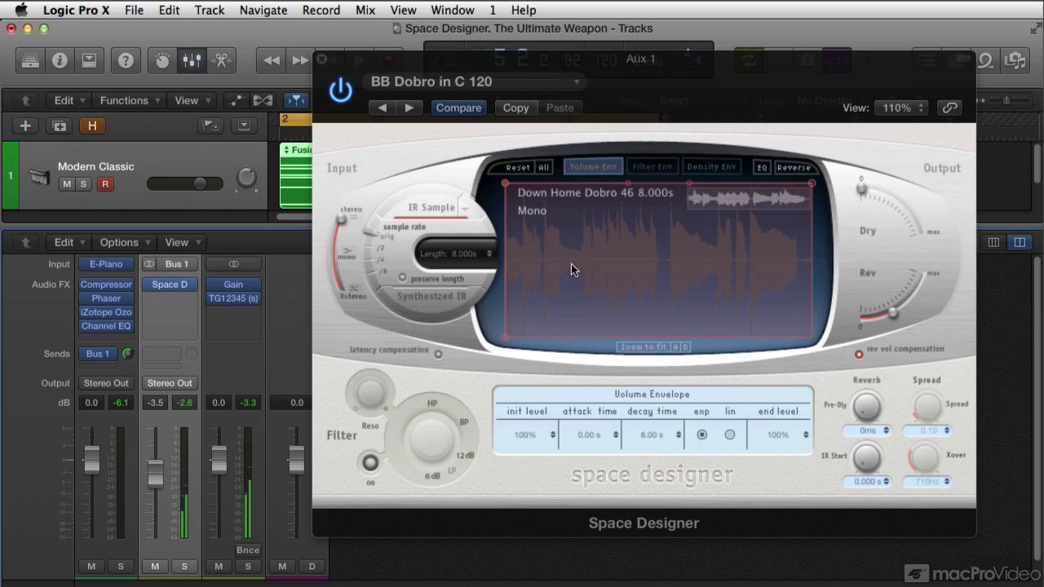